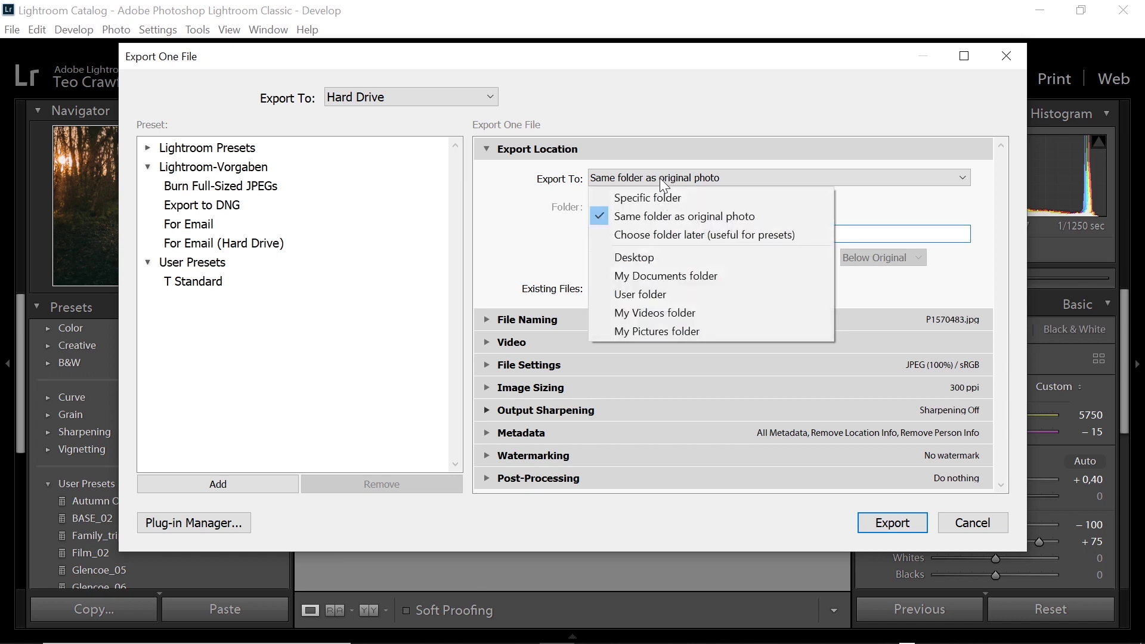
Review the export location choices and the subfolder name in the photo's export settings.
{"action": "left_click", "coordinate": [565, 228]}
{"action": "key", "text": "ctrl+a"}
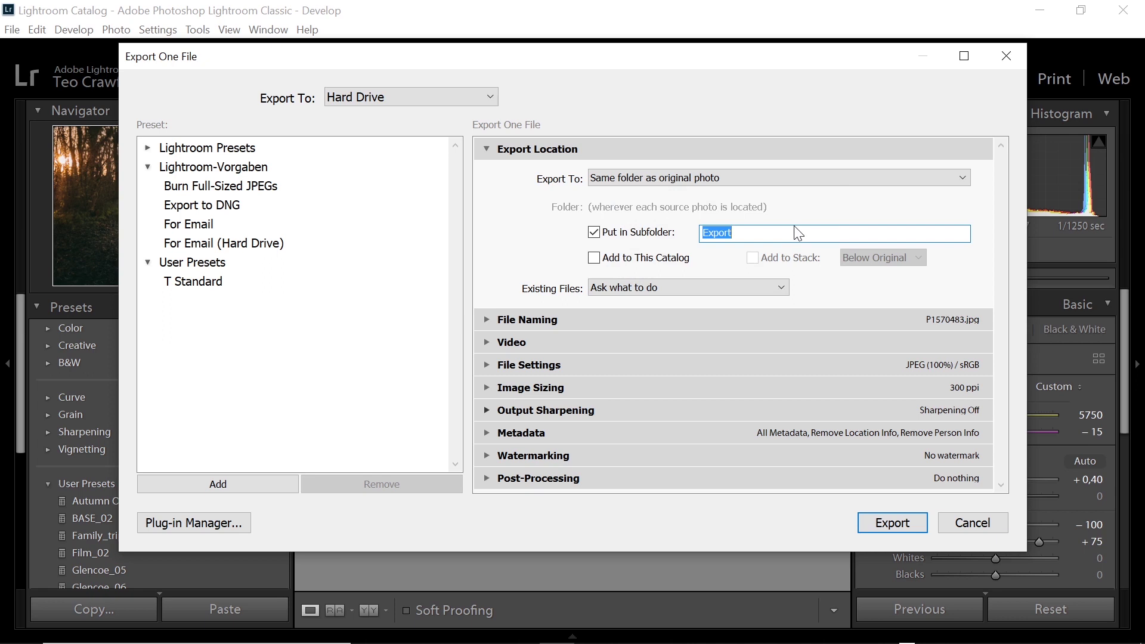
{"action": "left_click", "coordinate": [486, 152]}
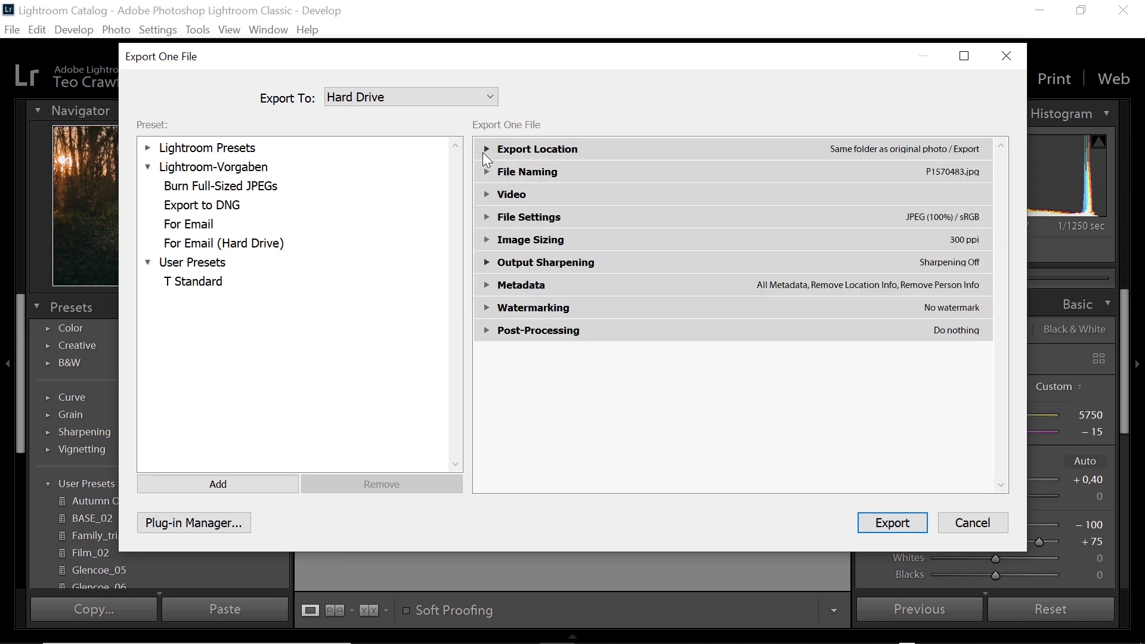
Examine the renaming templates available for the exported file and check the video export settings.
{"action": "left_click", "coordinate": [493, 174]}
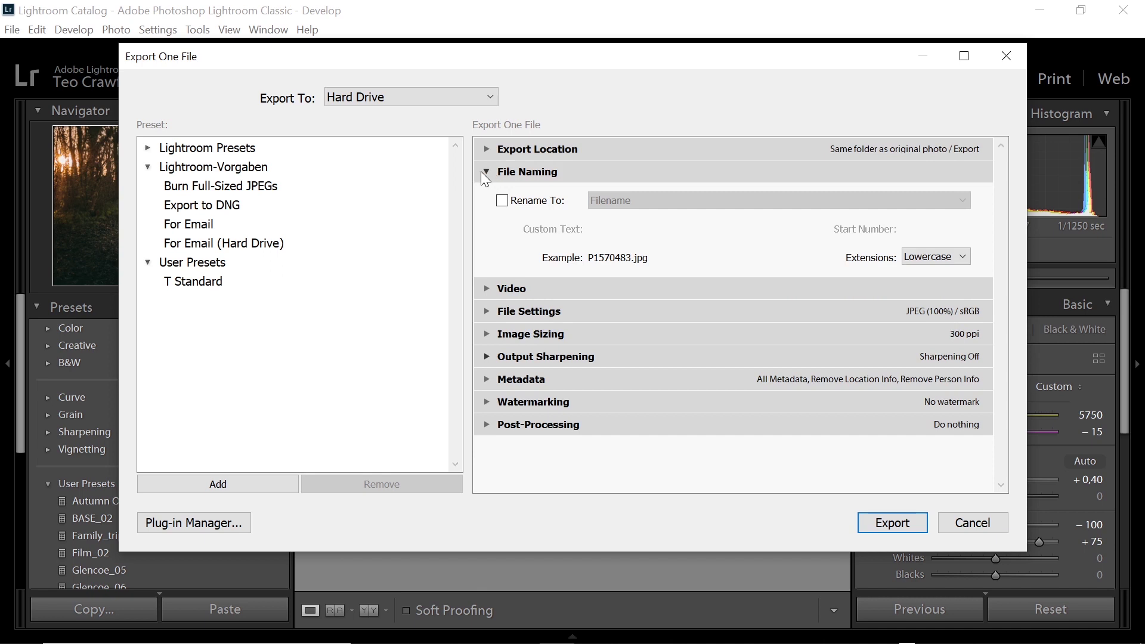
{"action": "left_click", "coordinate": [502, 200]}
{"action": "left_click", "coordinate": [648, 204]}
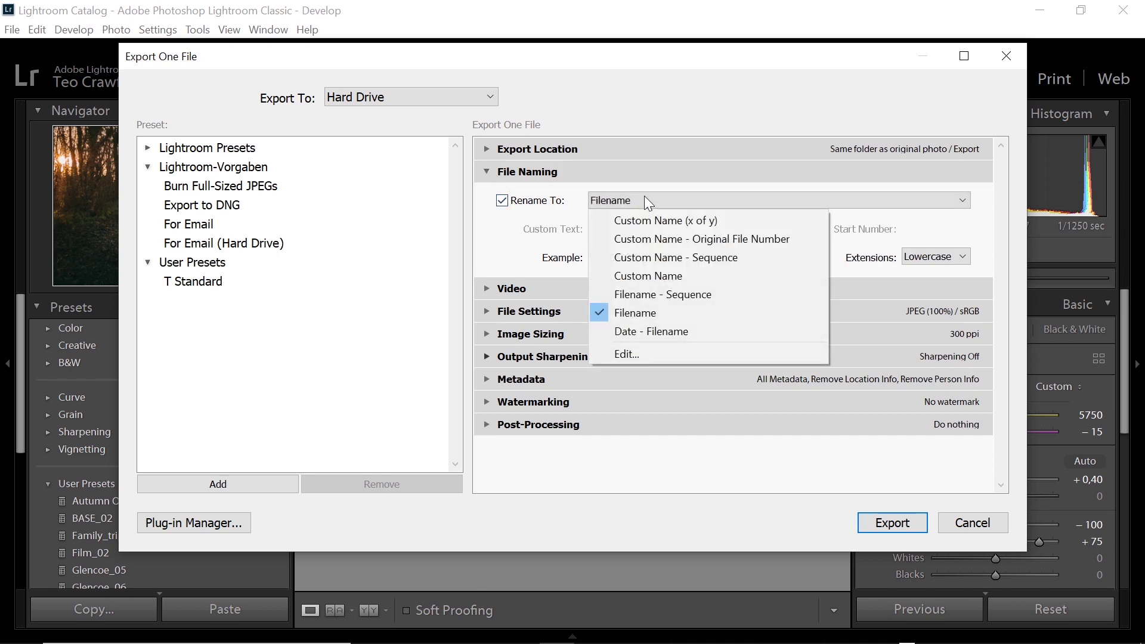
{"action": "left_click", "coordinate": [507, 202]}
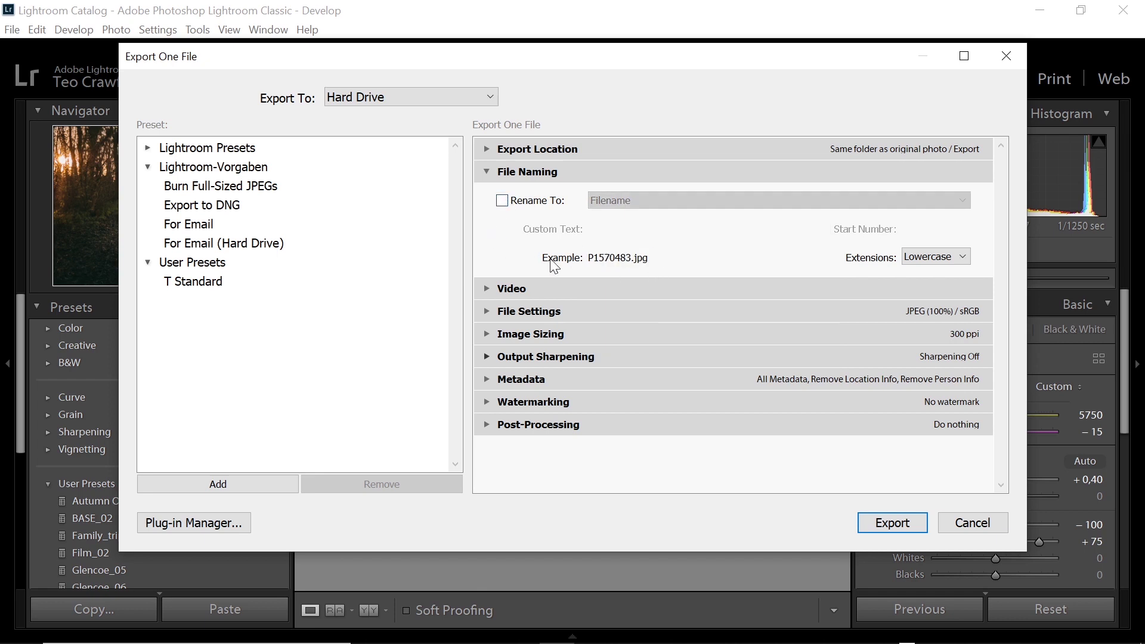
{"action": "left_click", "coordinate": [486, 174]}
{"action": "left_click", "coordinate": [487, 195]}
{"action": "left_click", "coordinate": [488, 194]}
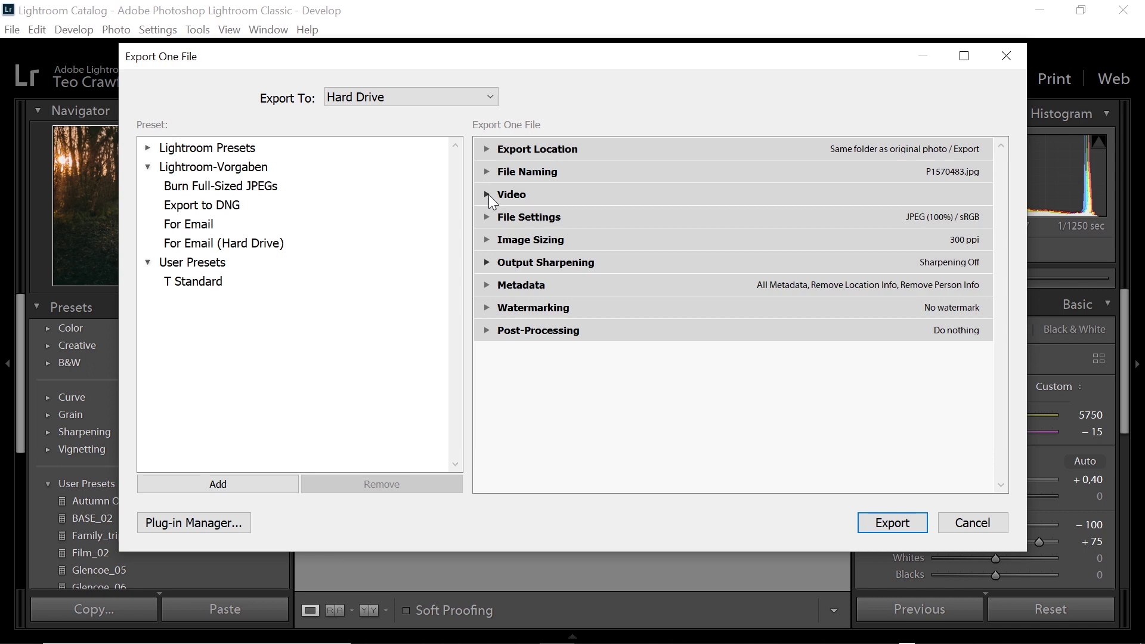
Review the image format and color space choices for the export, and try out the file size limit.
{"action": "left_click", "coordinate": [487, 218]}
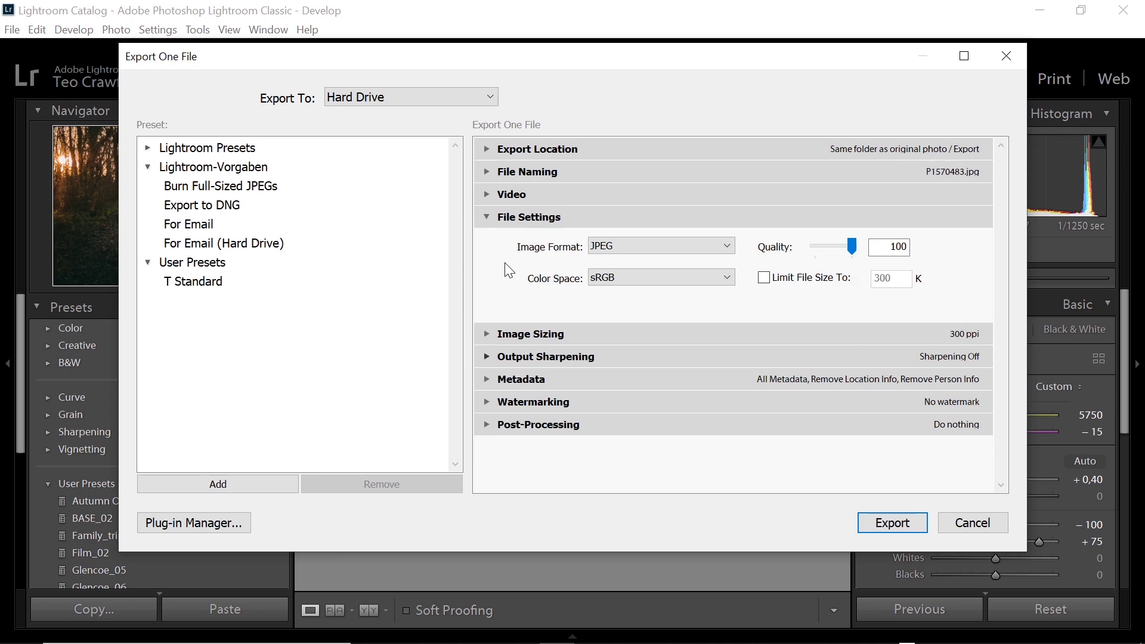
{"action": "left_click", "coordinate": [727, 247]}
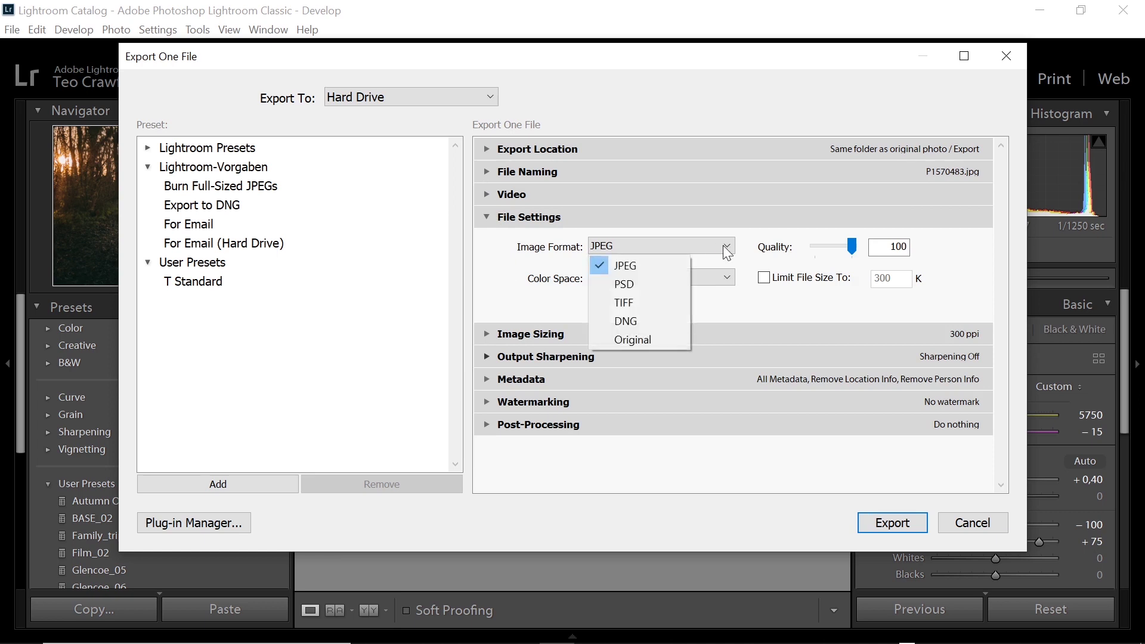
{"action": "left_click", "coordinate": [523, 256]}
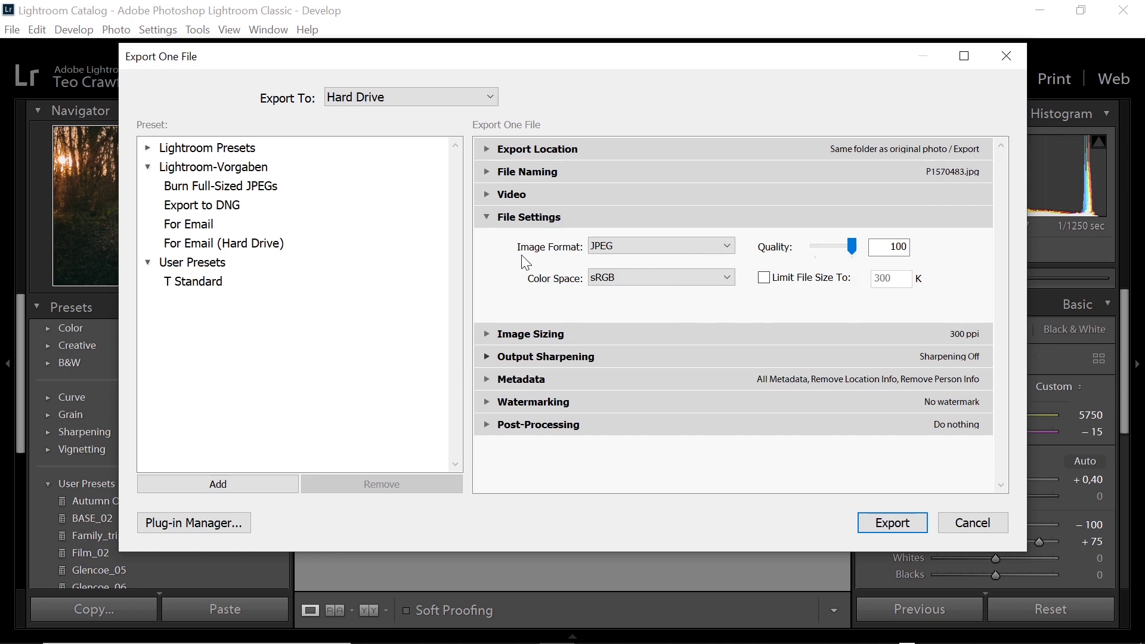
{"action": "left_click", "coordinate": [728, 275]}
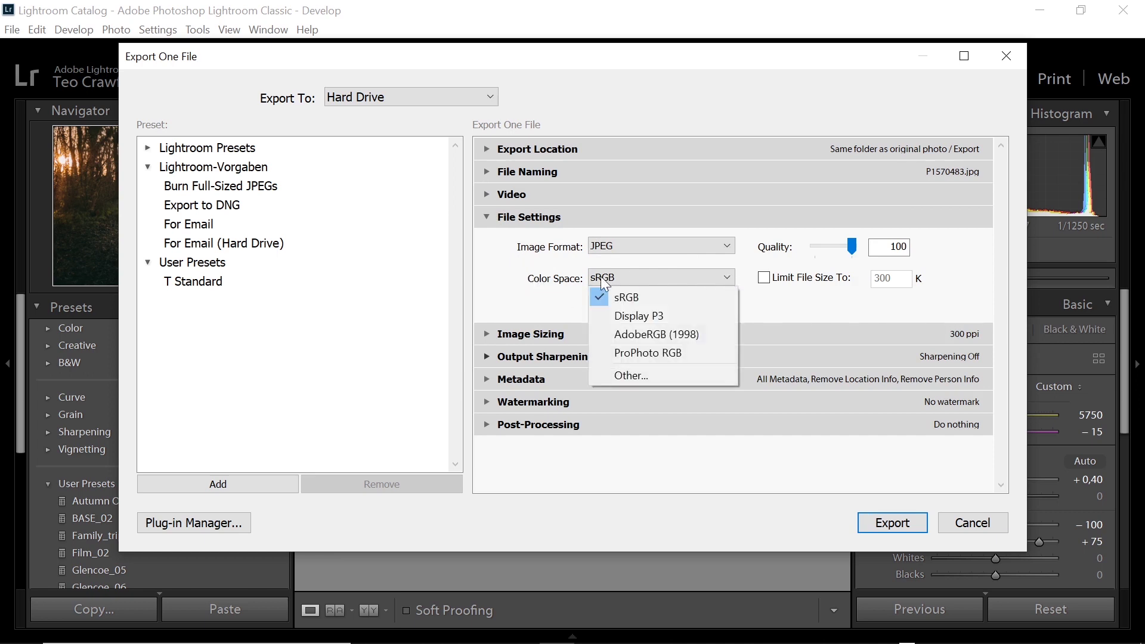
{"action": "left_click", "coordinate": [539, 292]}
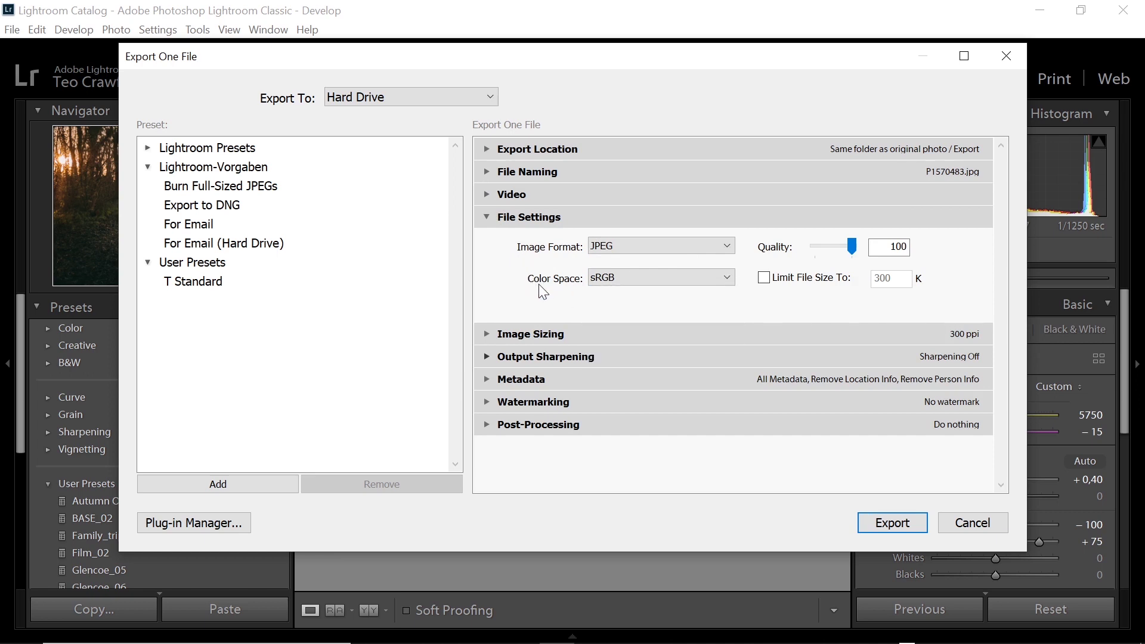
{"action": "left_click", "coordinate": [765, 279]}
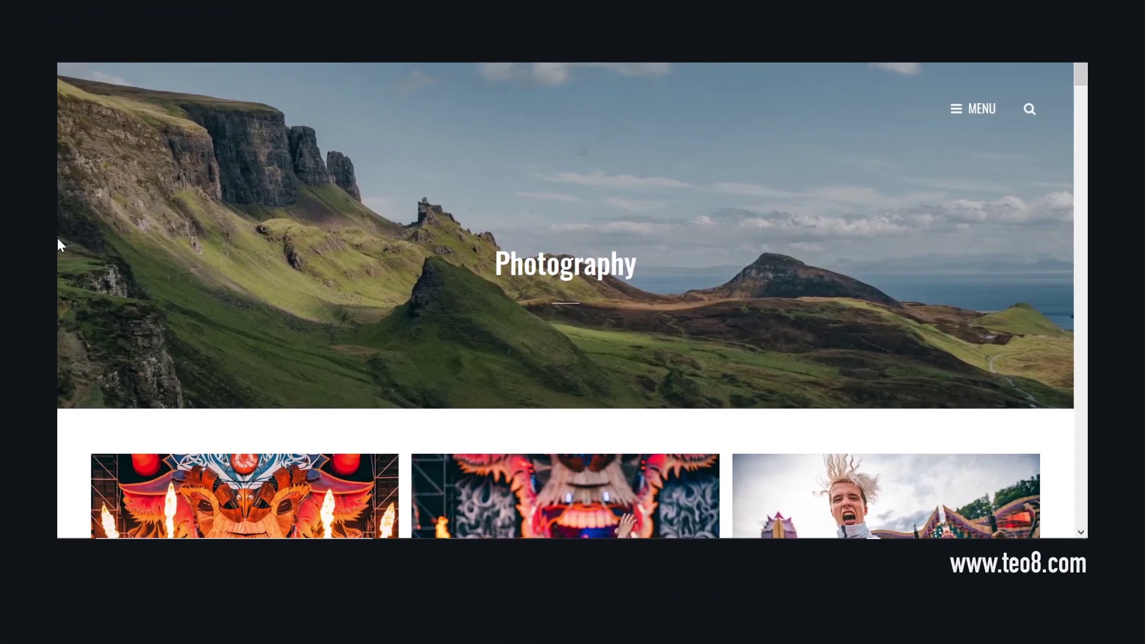
Browse the photos in the photography portfolio gallery on the website.
{"action": "scroll", "coordinate": [133, 246], "scroll_direction": "down", "scroll_amount": 5}
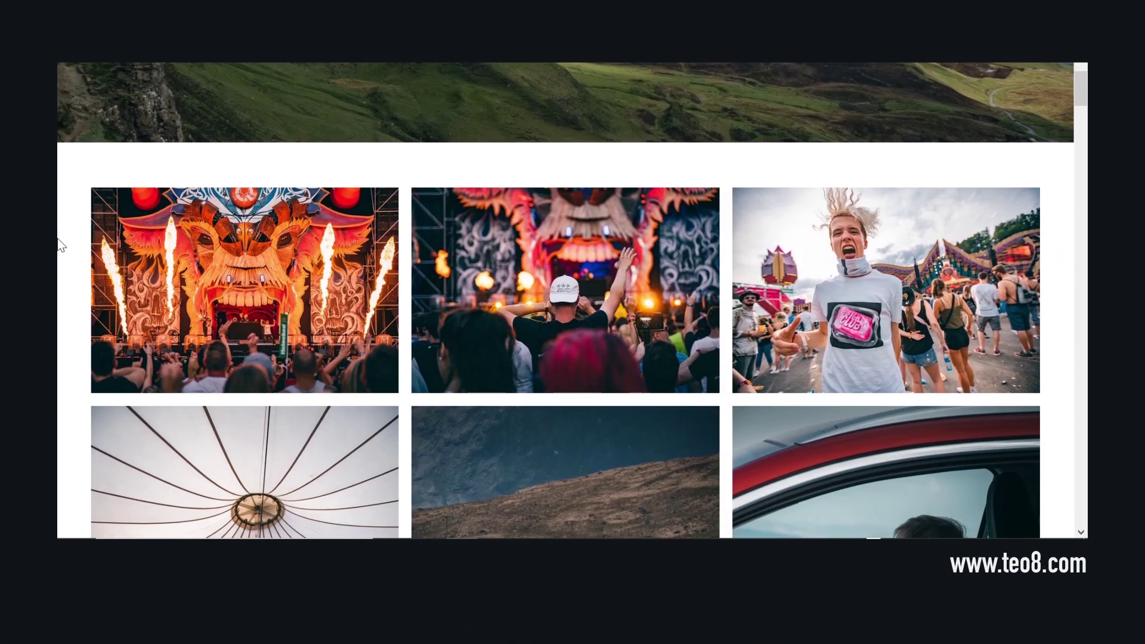
{"action": "scroll", "coordinate": [59, 244], "scroll_direction": "down", "scroll_amount": 4}
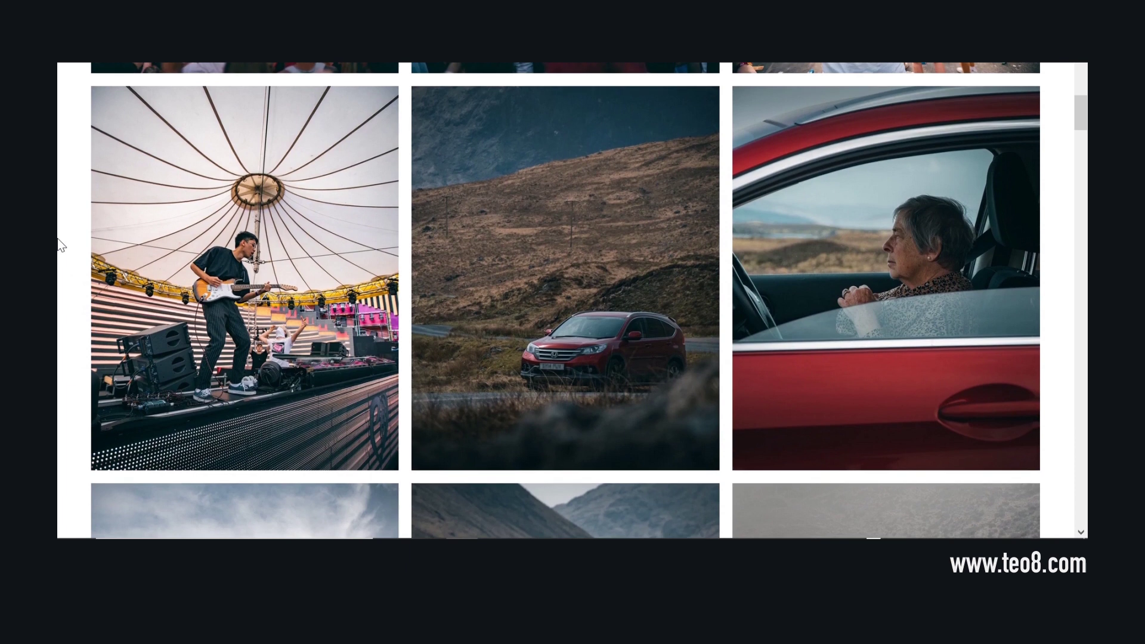
{"action": "scroll", "coordinate": [60, 245], "scroll_direction": "down", "scroll_amount": 6}
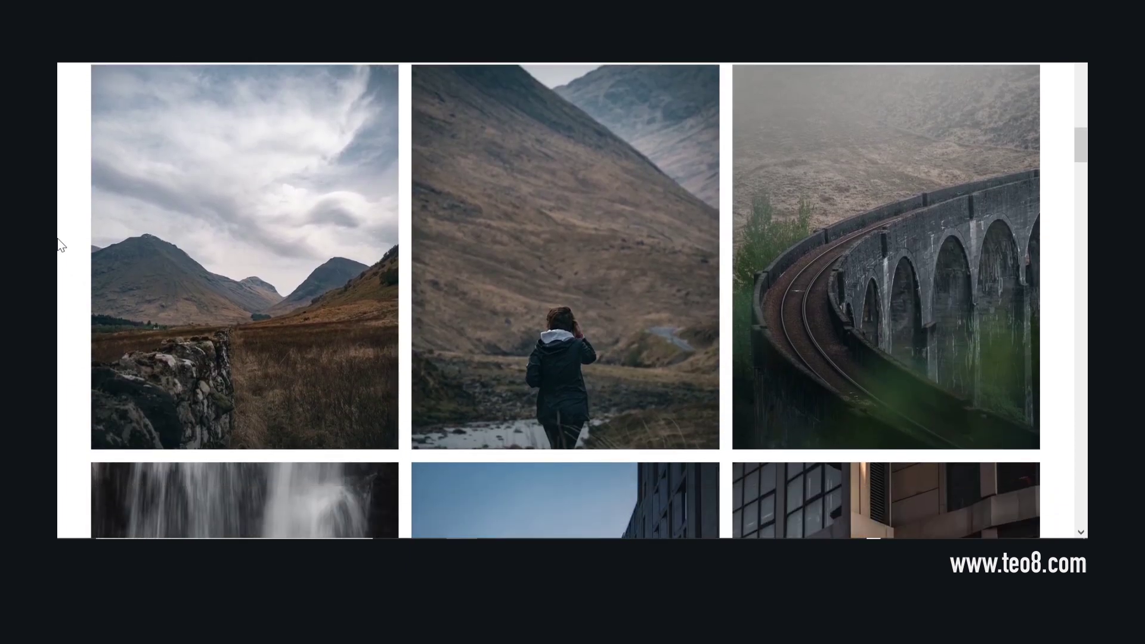
{"action": "scroll", "coordinate": [60, 244], "scroll_direction": "down", "scroll_amount": 6}
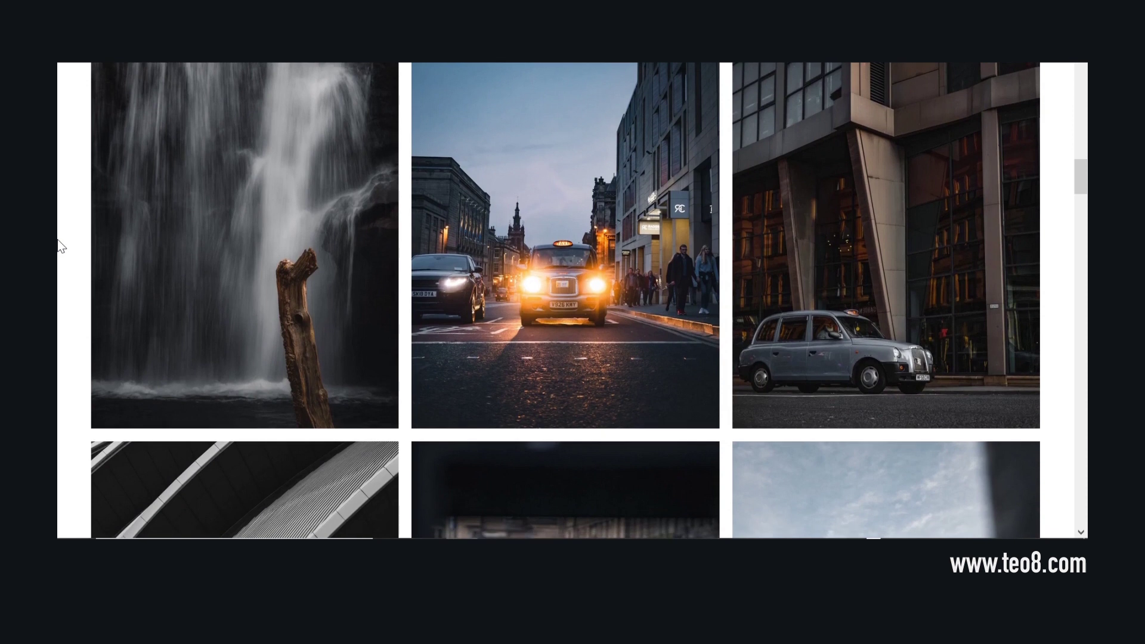
{"action": "scroll", "coordinate": [60, 244], "scroll_direction": "down", "scroll_amount": 6}
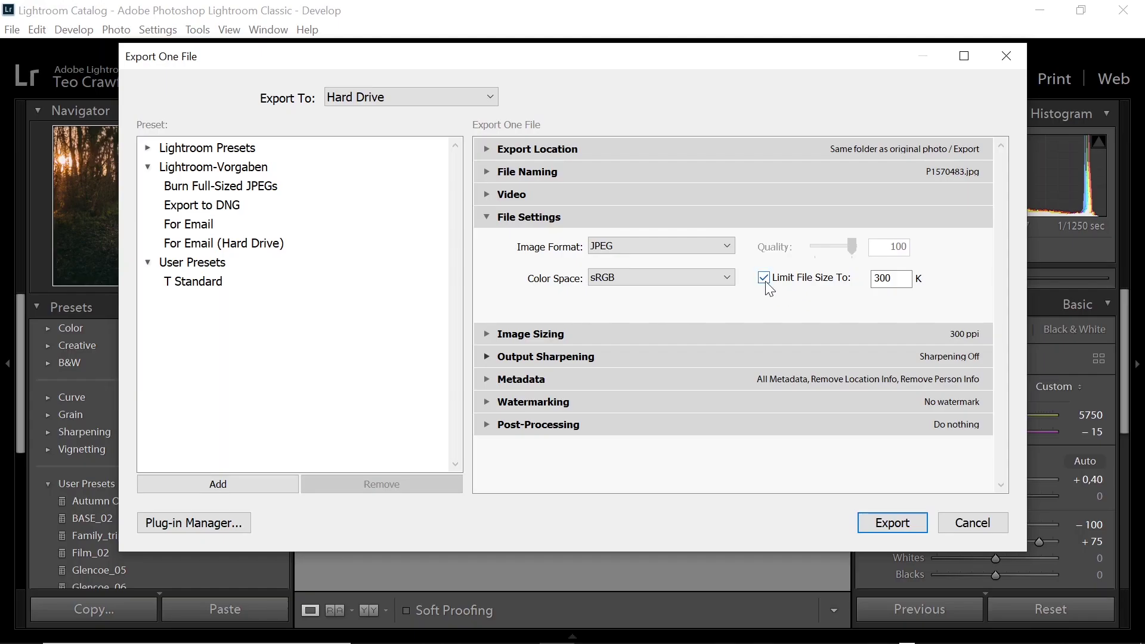
Turn off the file size limit and leave the file settings.
{"action": "left_click", "coordinate": [763, 277]}
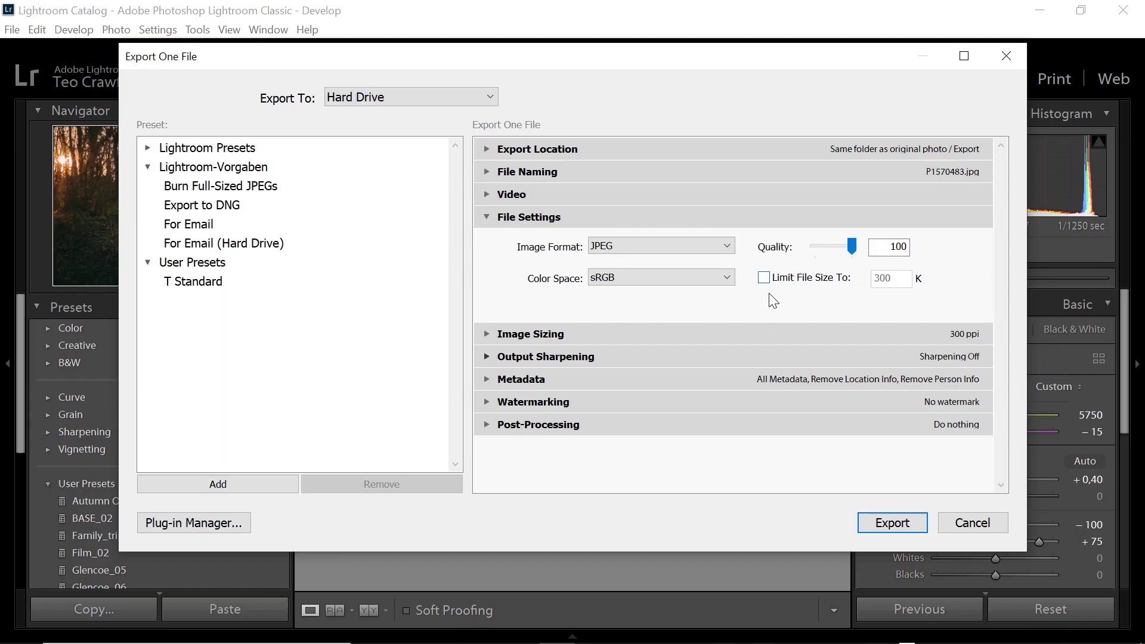
{"action": "left_click", "coordinate": [491, 214]}
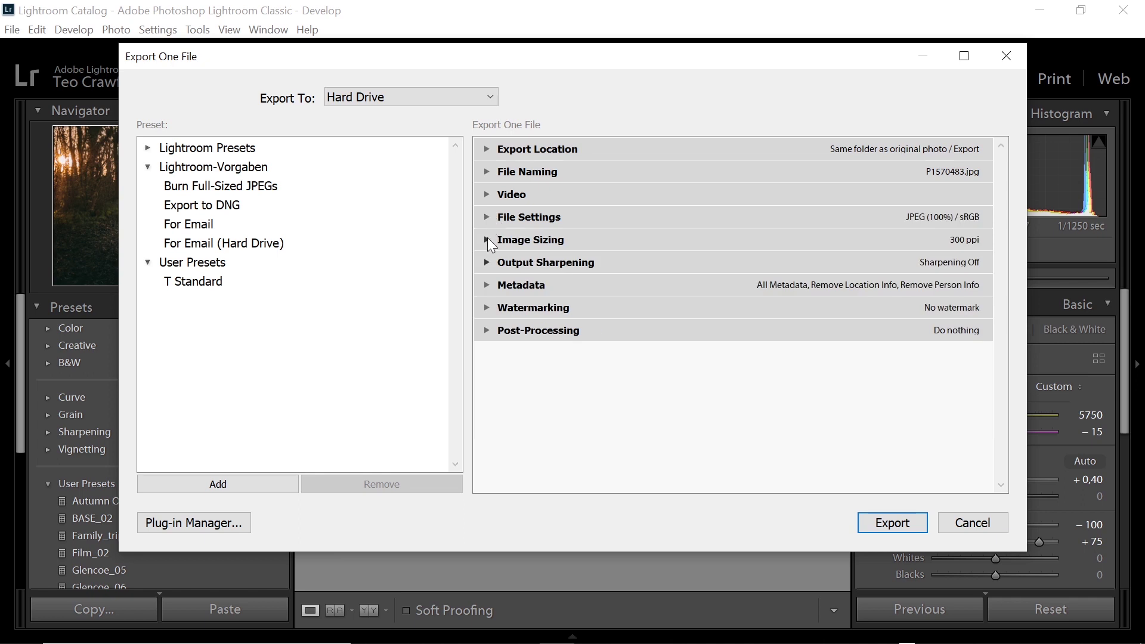
Try resizing the exported image to fit a width and height, and inspect the resolution setting.
{"action": "left_click", "coordinate": [488, 237]}
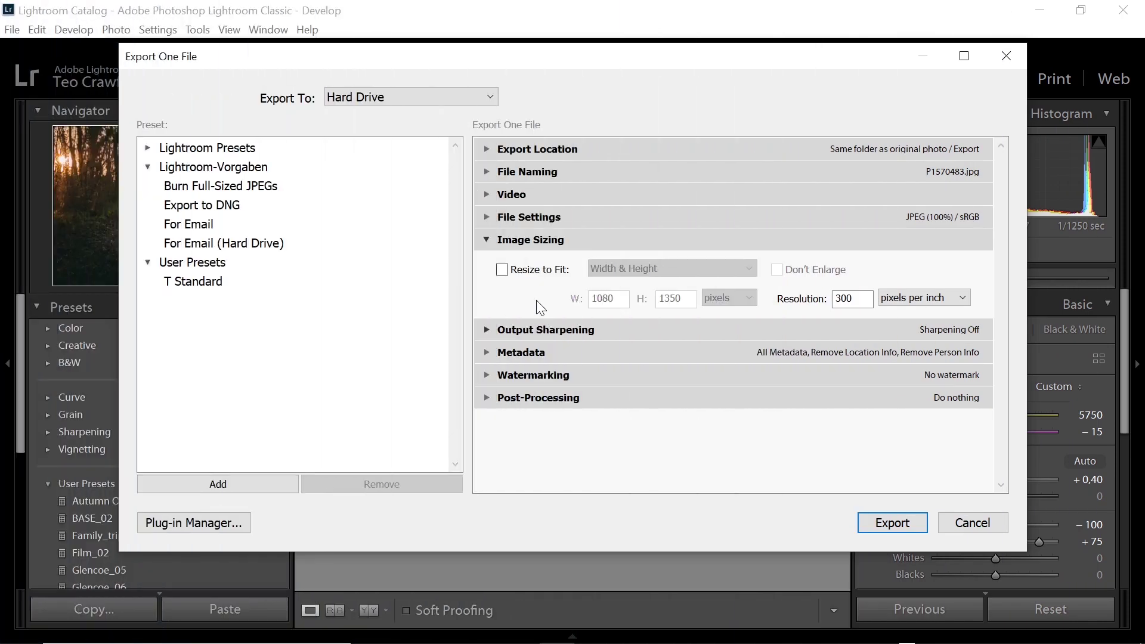
{"action": "left_click", "coordinate": [502, 270]}
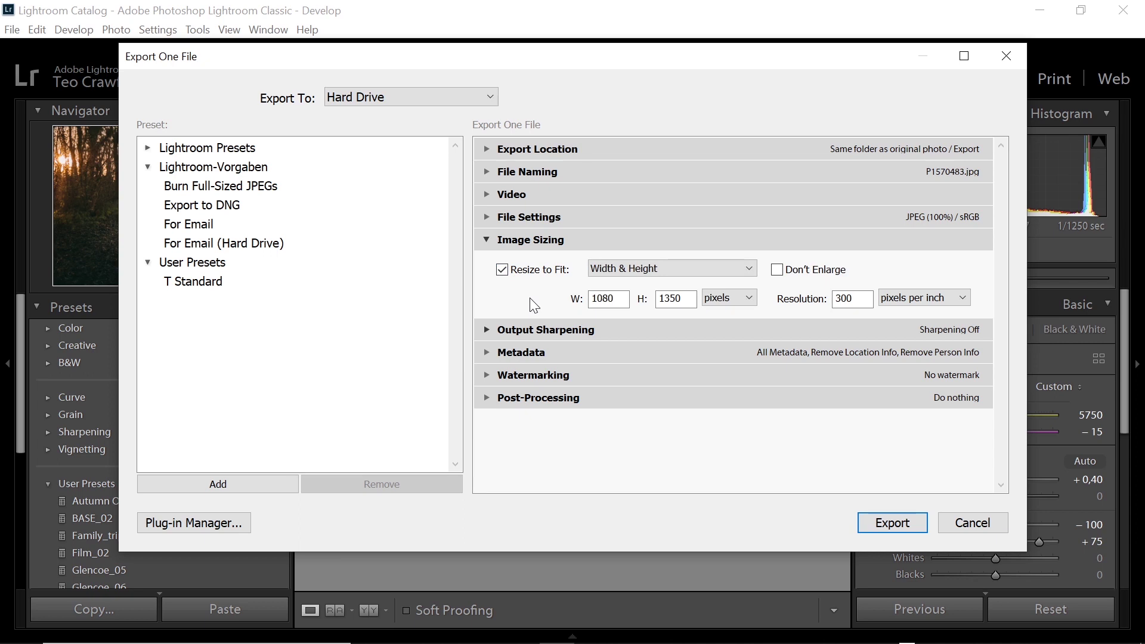
{"action": "left_click", "coordinate": [502, 270]}
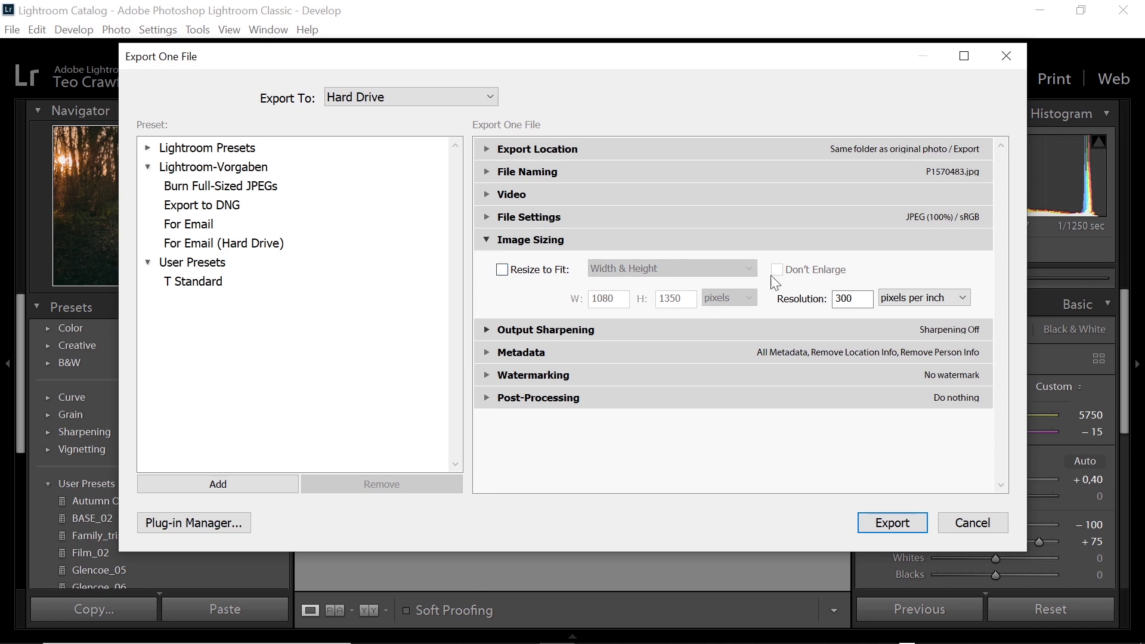
{"action": "double_click", "coordinate": [836, 299]}
{"action": "left_click", "coordinate": [495, 242]}
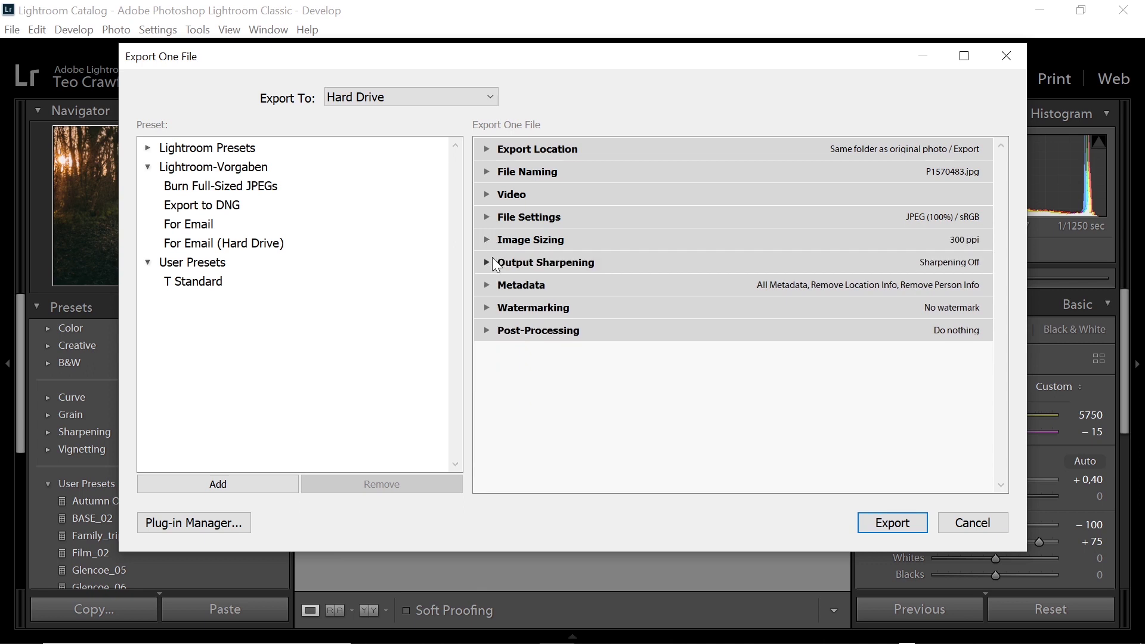
Review the output sharpening, metadata, watermarking and post-processing settings of the export.
{"action": "left_click", "coordinate": [493, 263]}
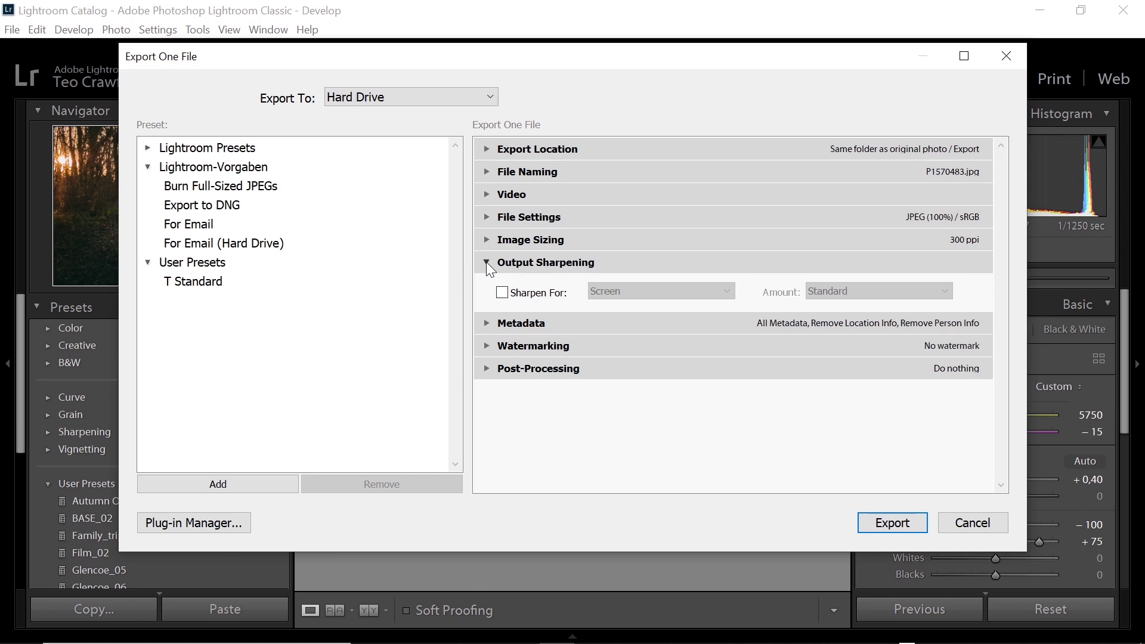
{"action": "left_click", "coordinate": [487, 262]}
{"action": "left_click", "coordinate": [489, 284]}
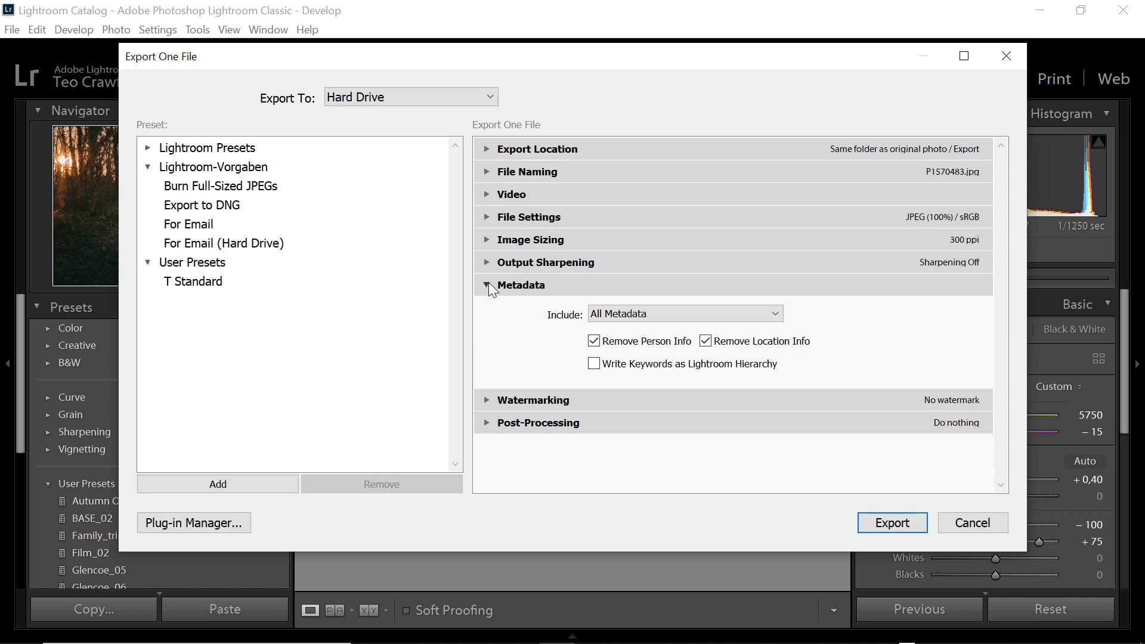
{"action": "left_click", "coordinate": [489, 285]}
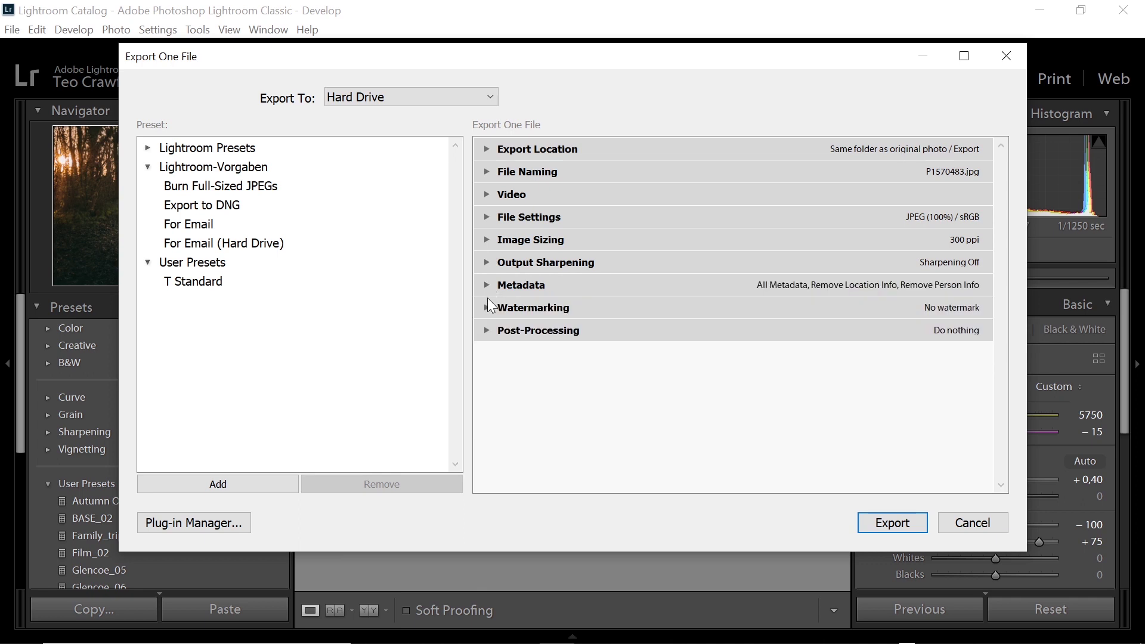
{"action": "left_click", "coordinate": [484, 307]}
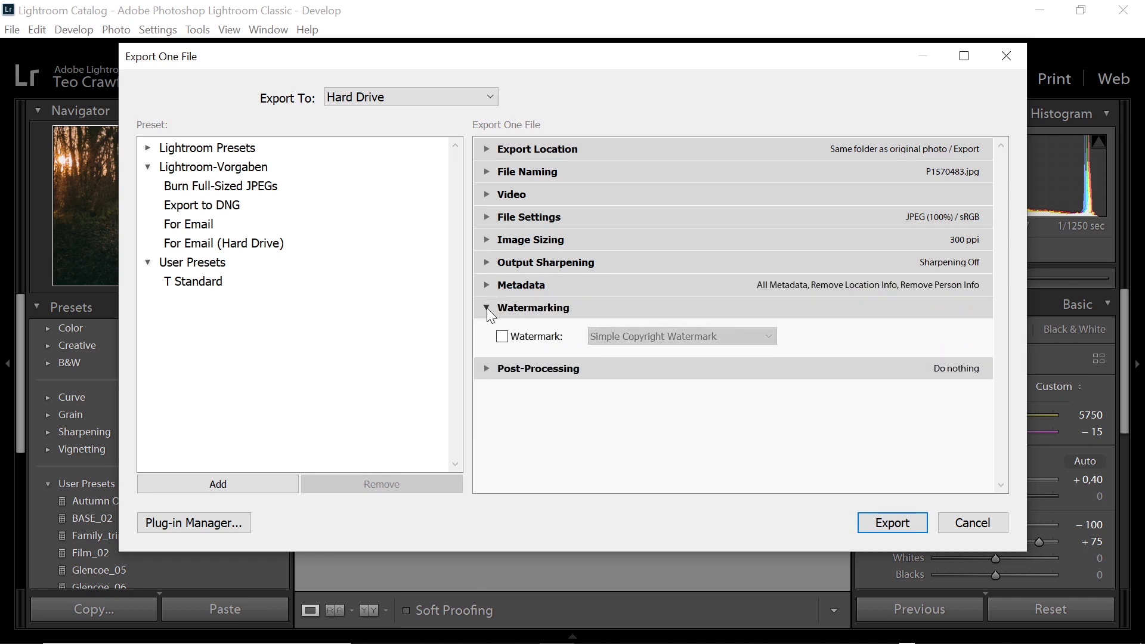
{"action": "left_click", "coordinate": [486, 307]}
{"action": "left_click", "coordinate": [488, 331]}
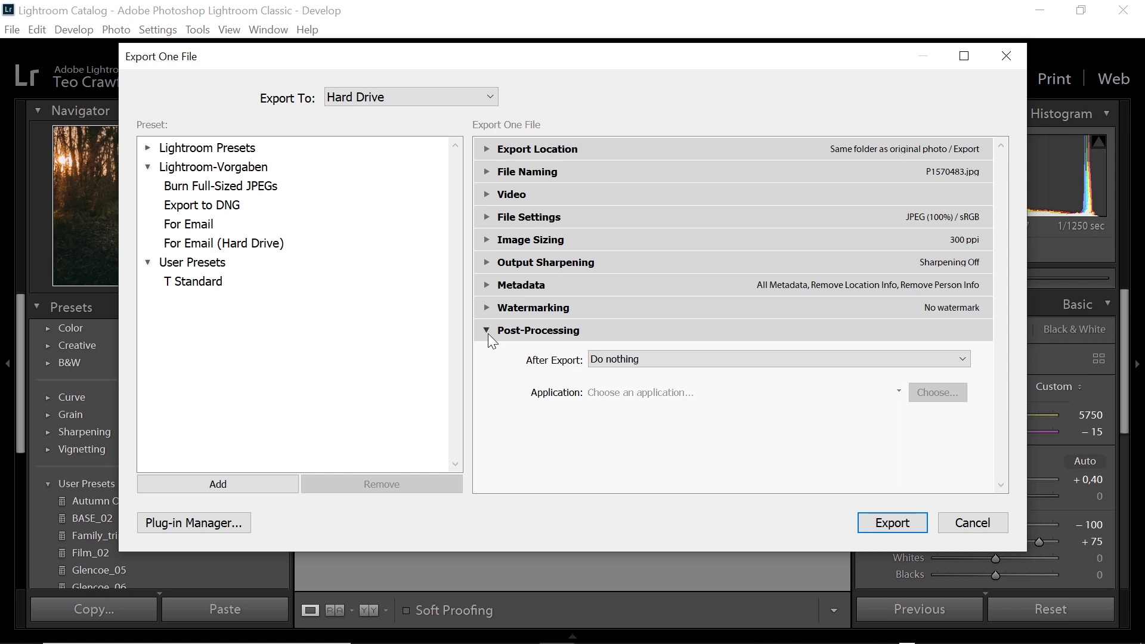
{"action": "left_click", "coordinate": [488, 332]}
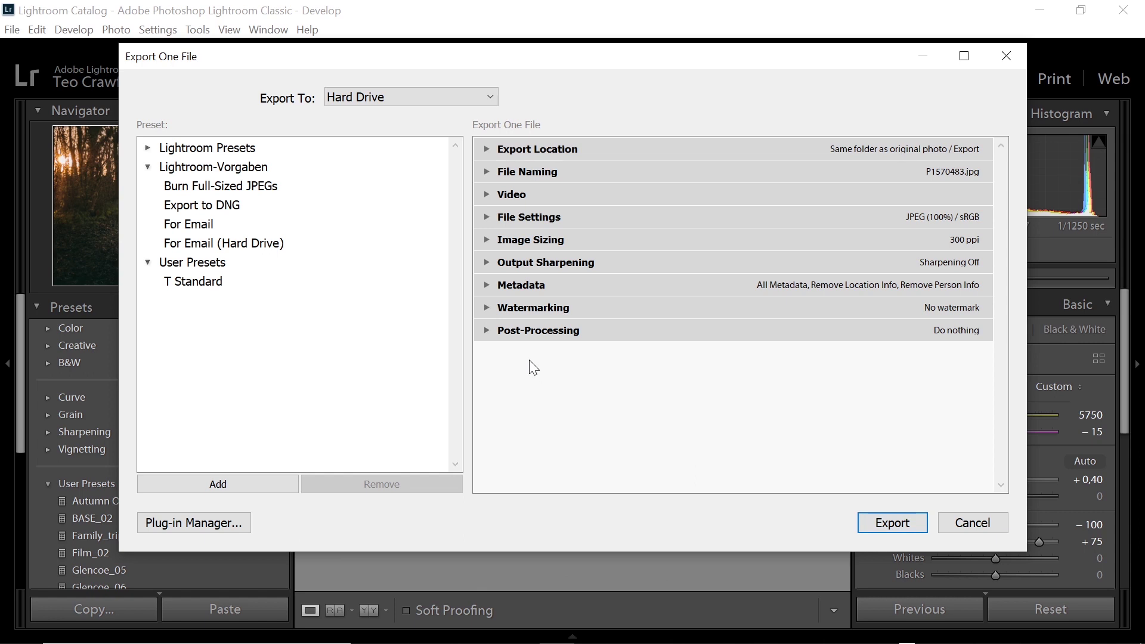
Try out the T Standard export preset and view the options for creating a new preset.
{"action": "left_click", "coordinate": [196, 282]}
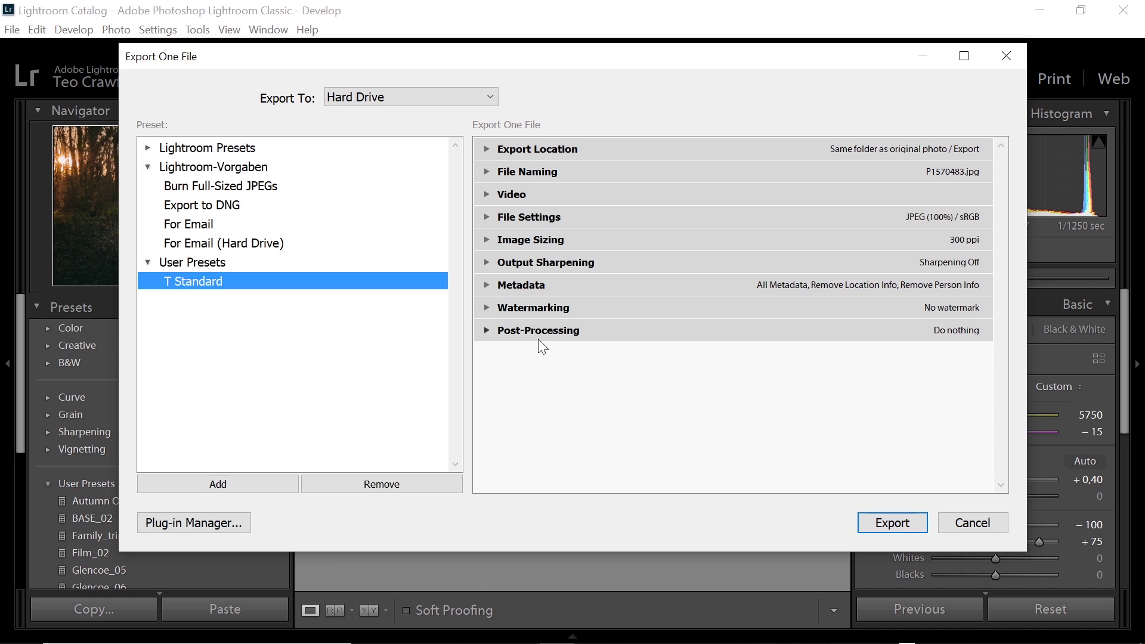
{"action": "left_click", "coordinate": [242, 484]}
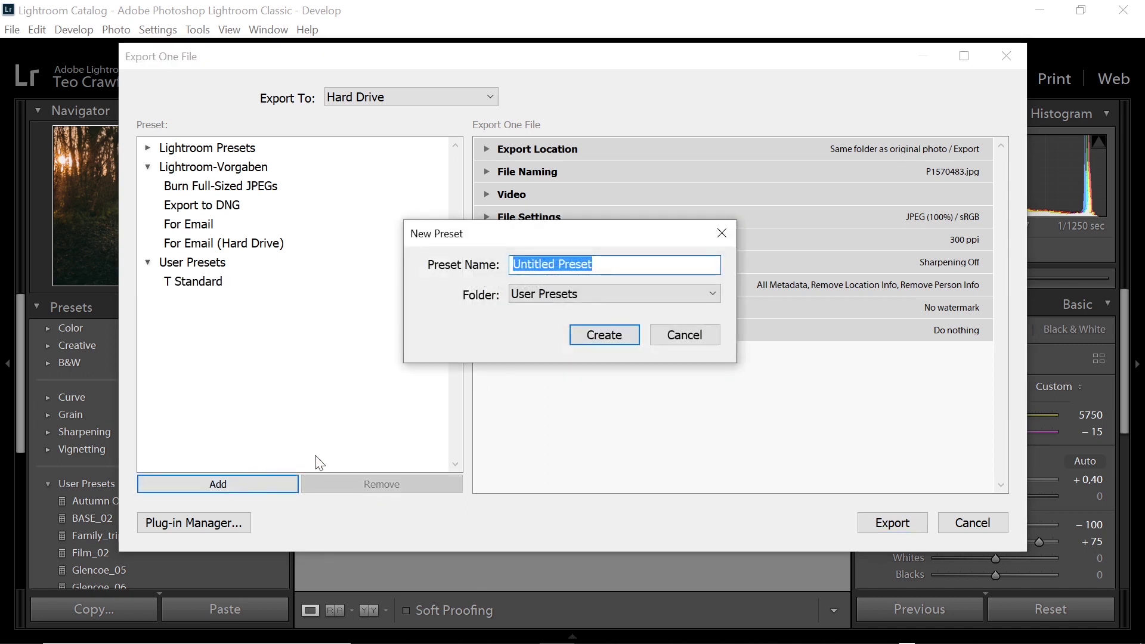
{"action": "key", "text": "Escape"}
{"action": "key", "text": "Escape"}
Export the open photo of the man walking two dogs with the T Standard user preset.
{"action": "right_click", "coordinate": [660, 313]}
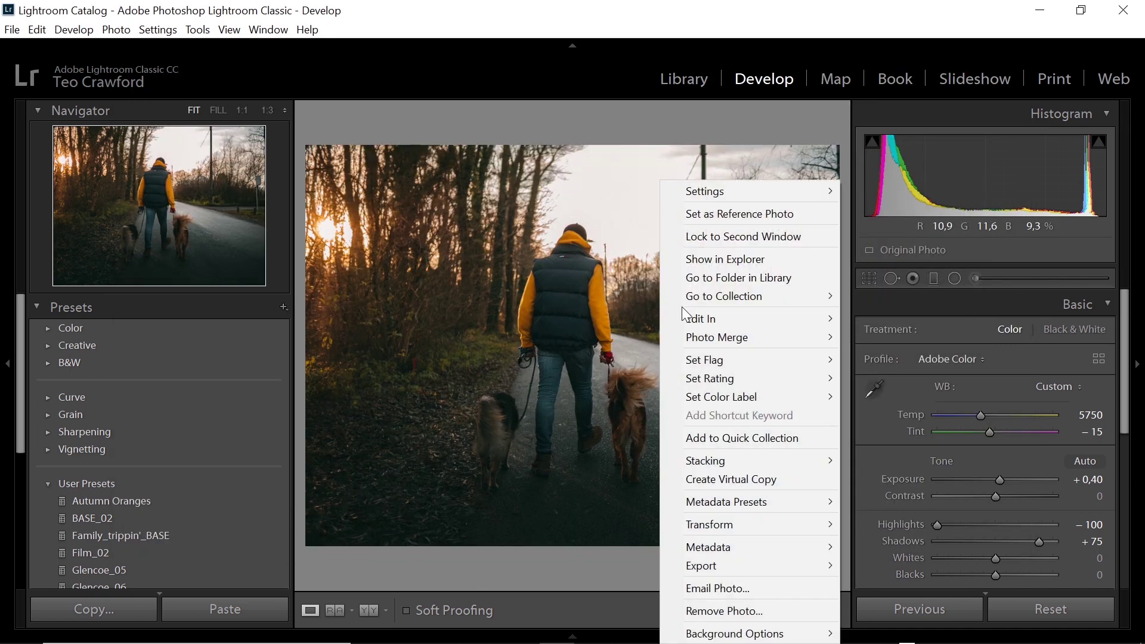
{"action": "mouse_move", "coordinate": [771, 567]}
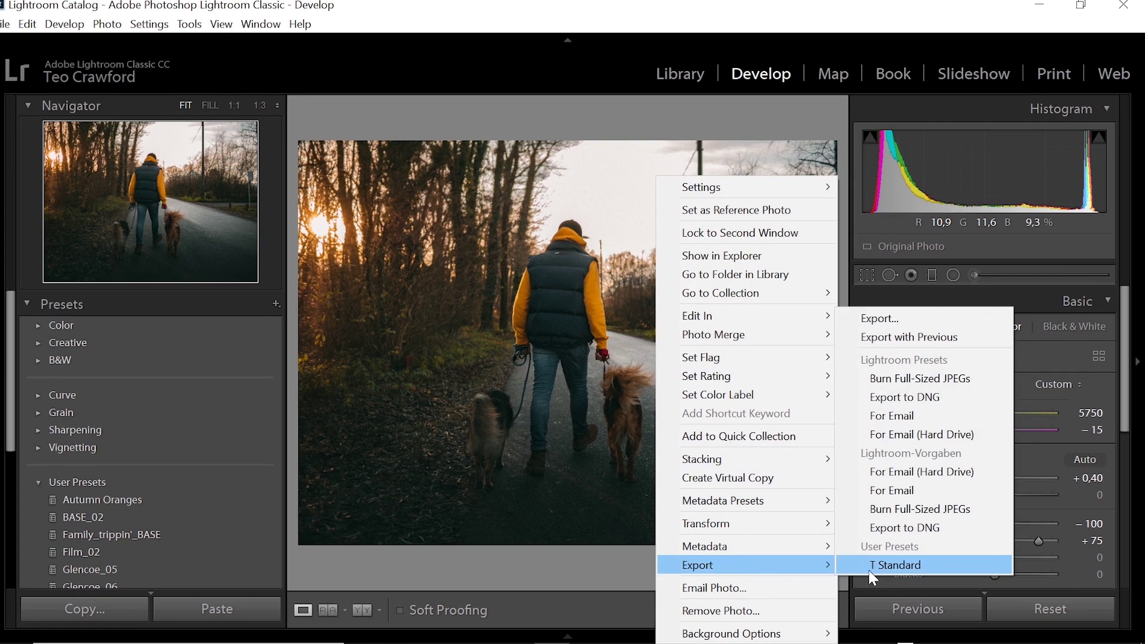